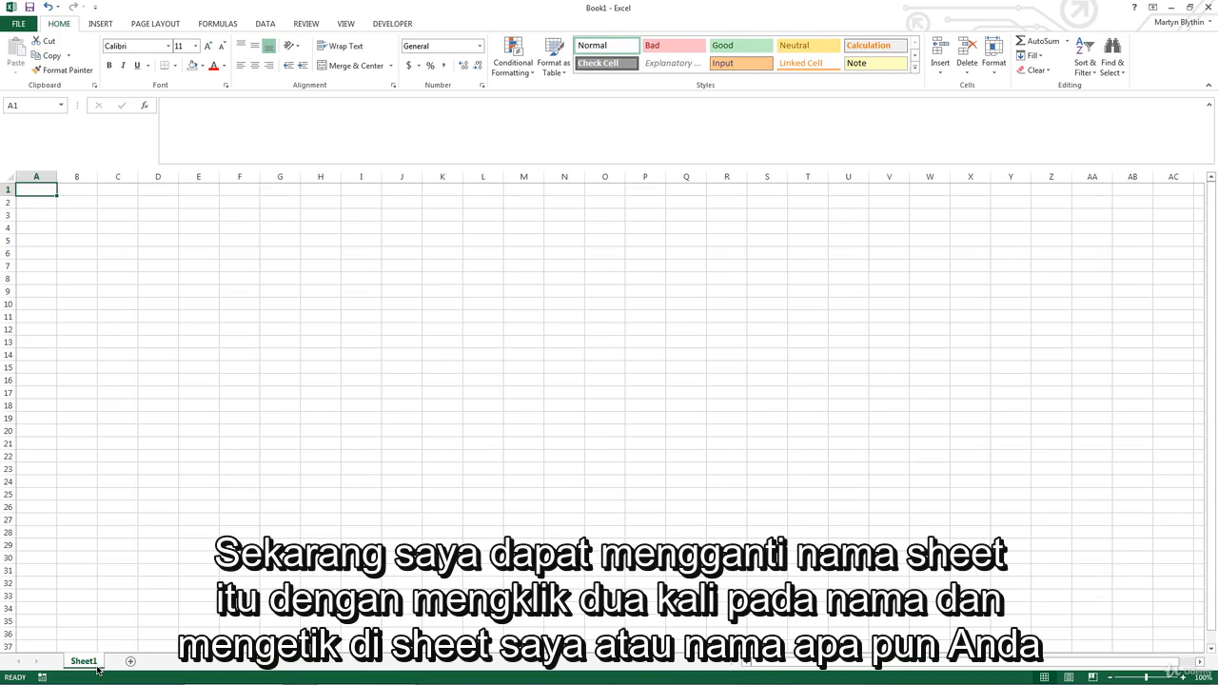
Step: Rename the Sheet1 worksheet as "My Sheet"
double_click(85, 661)
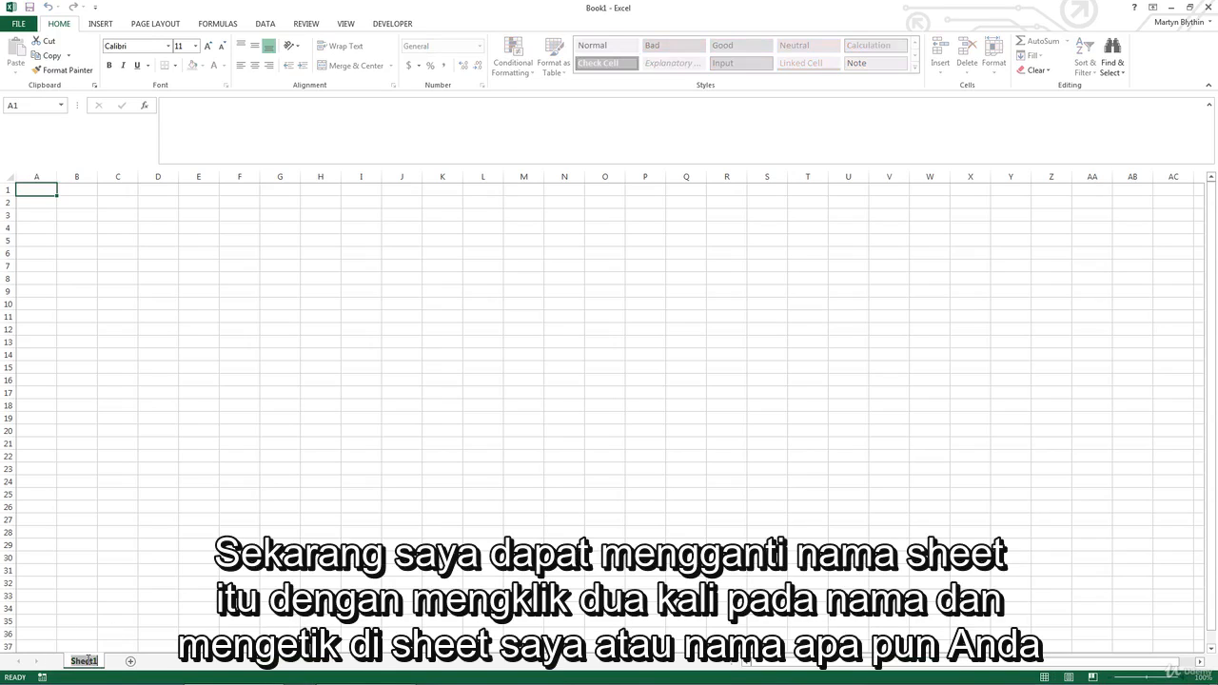
type("My Sheet")
key("Return")
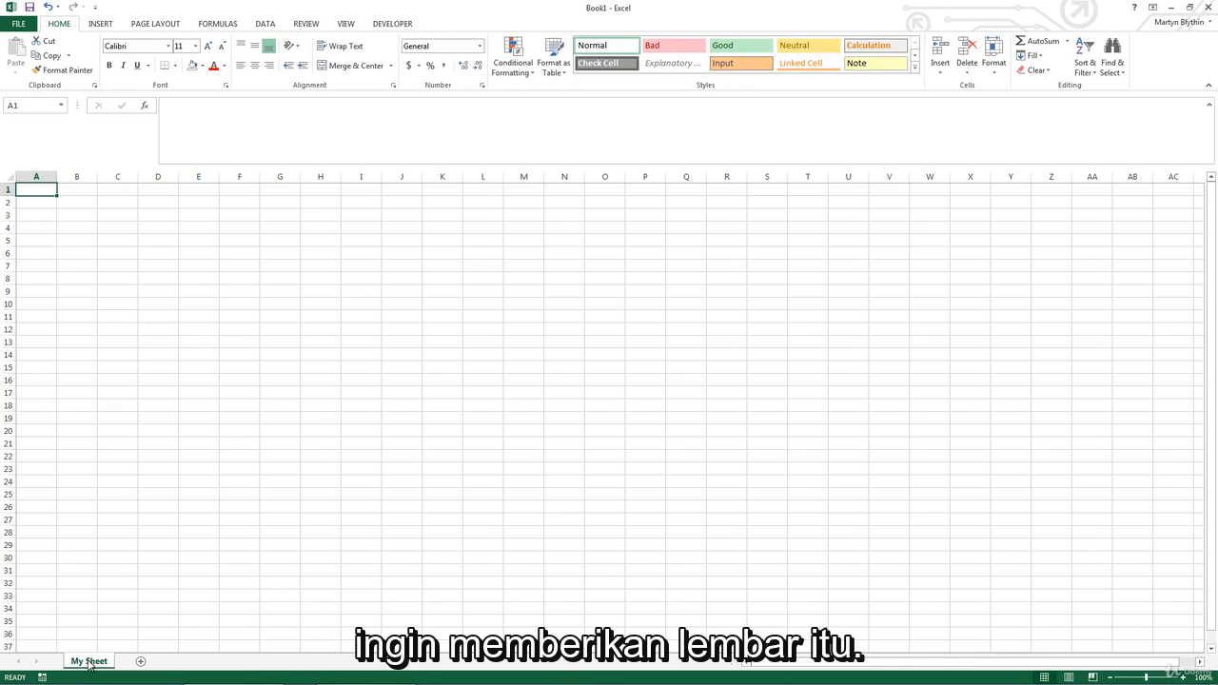
Step: Color the My Sheet worksheet's tab dark orange using a theme color
right_click(89, 666)
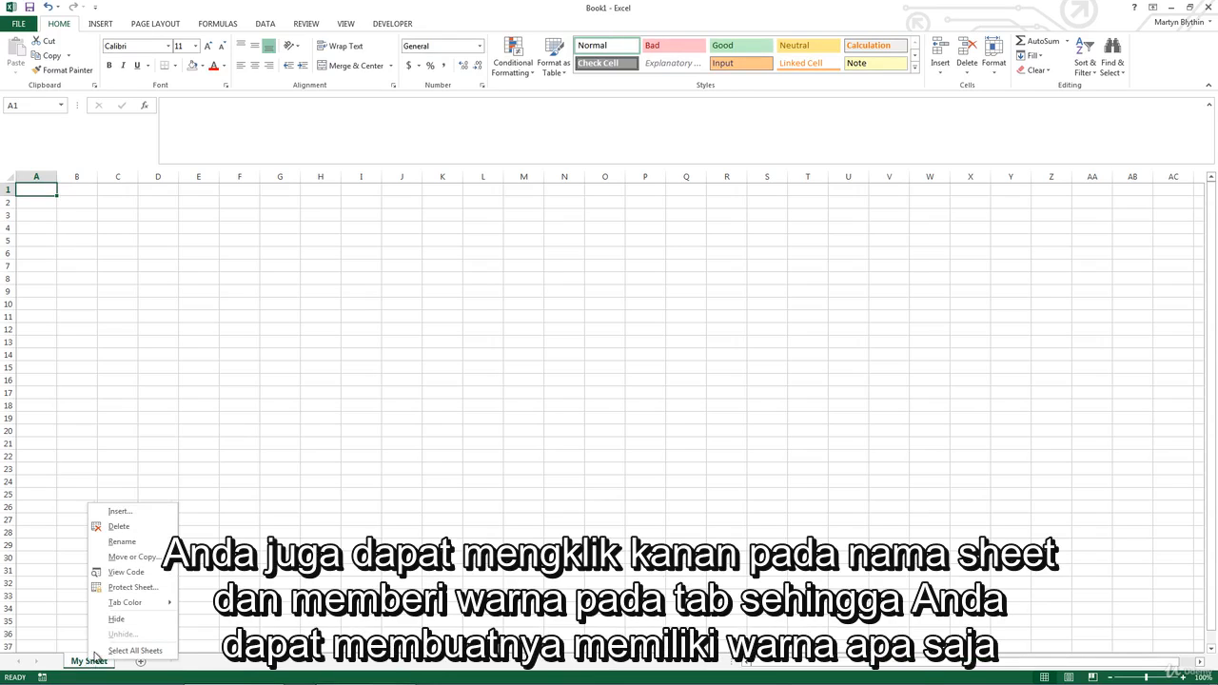
mouse_move(146, 605)
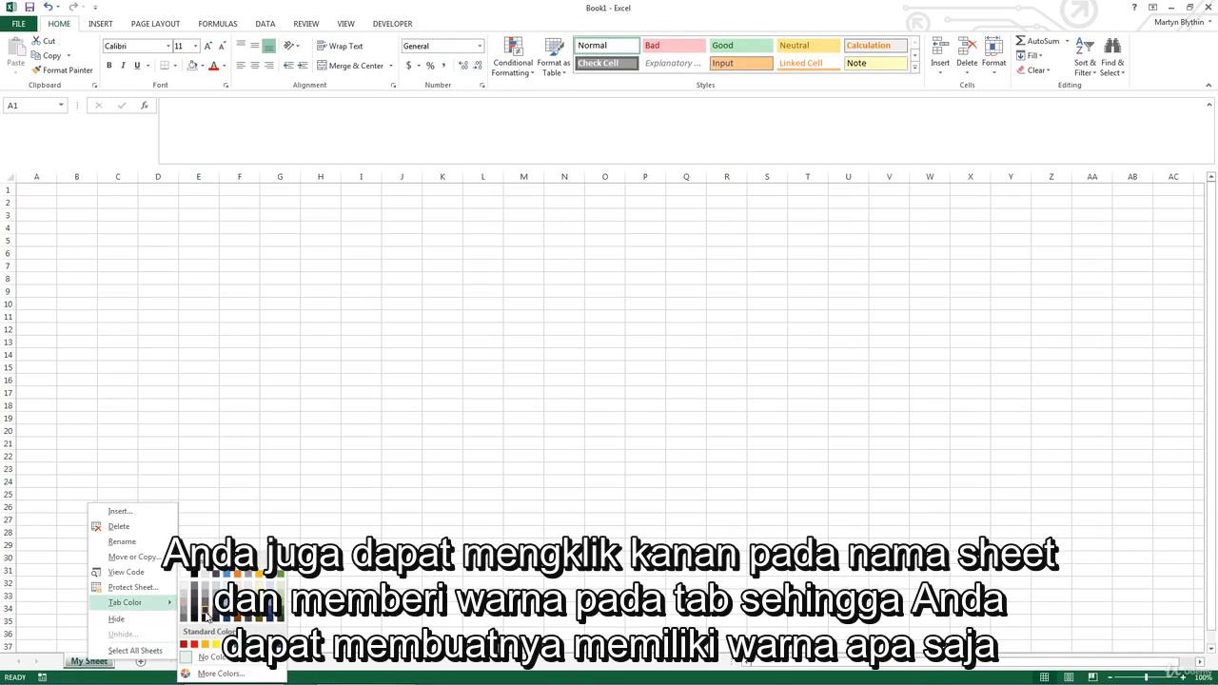
left_click(234, 606)
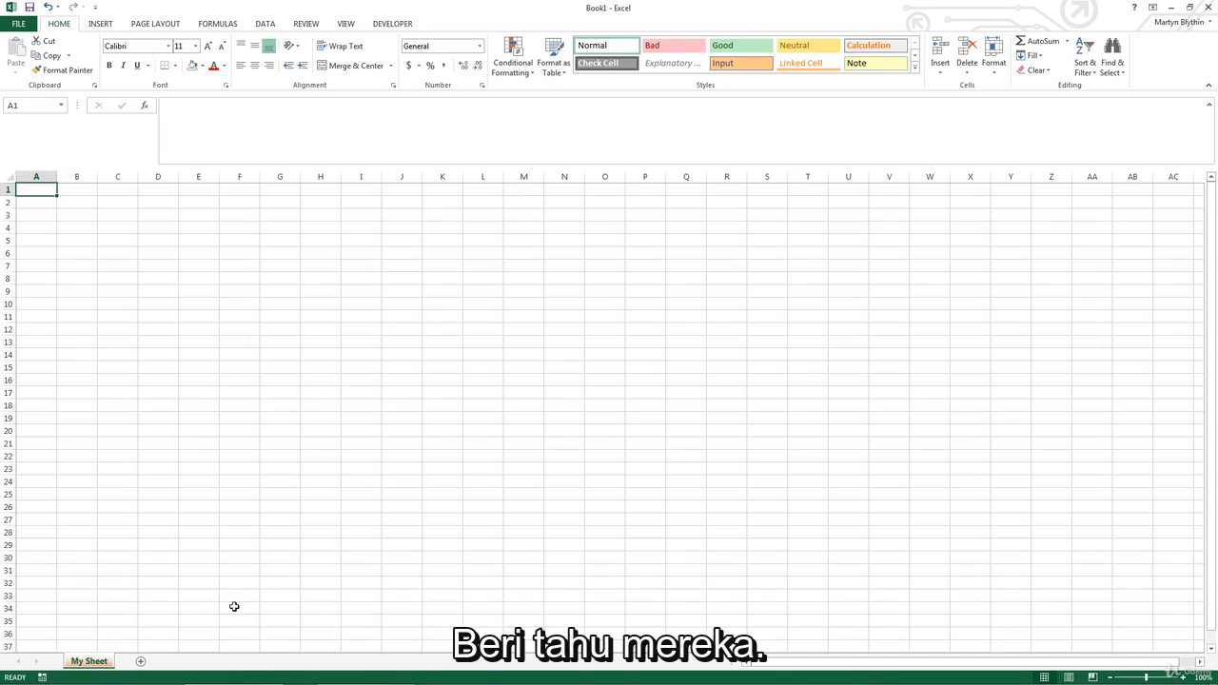
Step: Add a new worksheet to the workbook, and enter "hello" in cell A1 of My Sheet
left_click(141, 663)
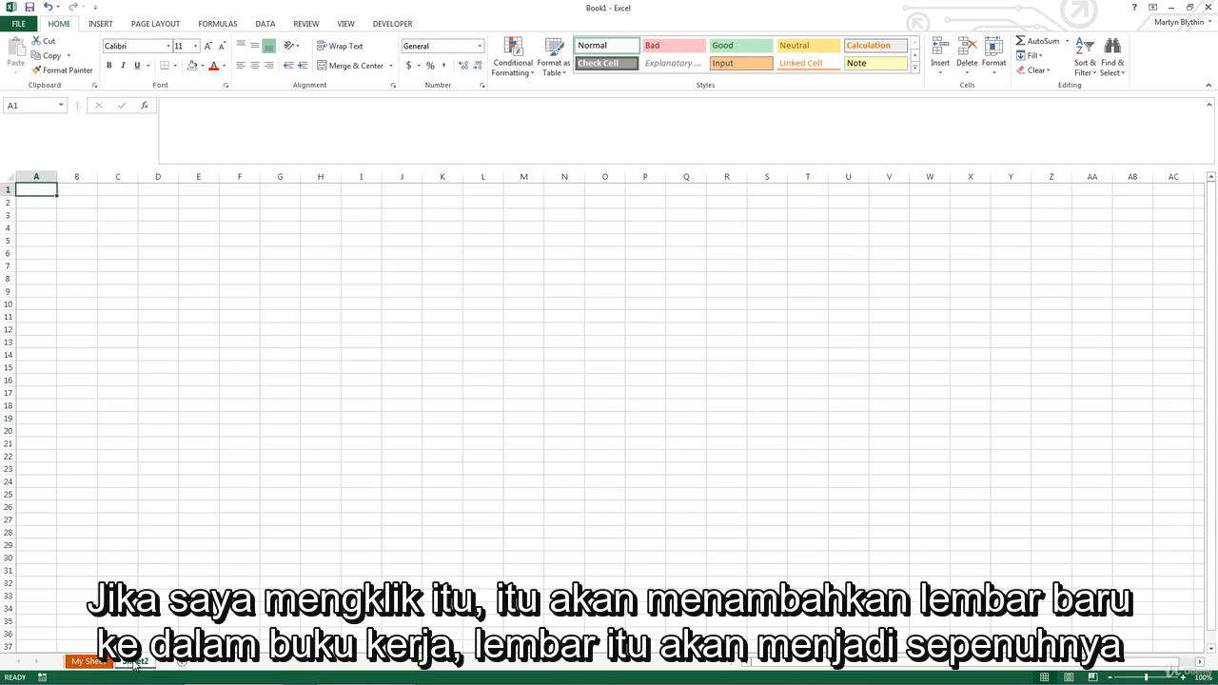
left_click(106, 661)
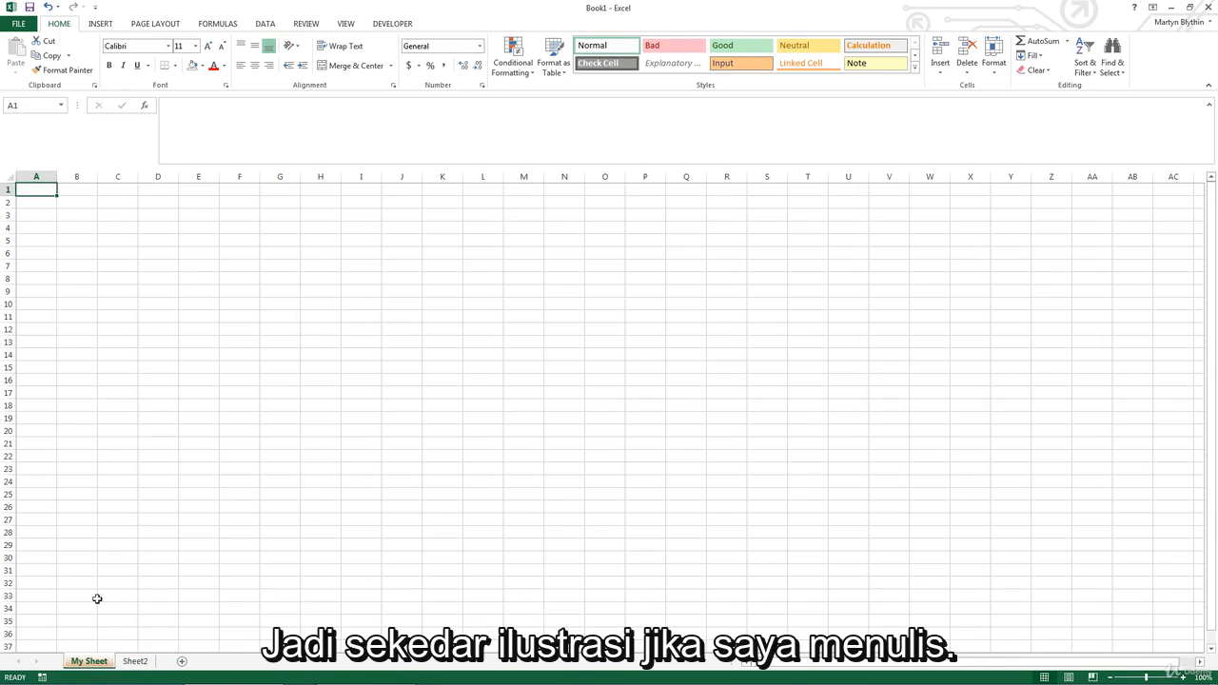
type("hello")
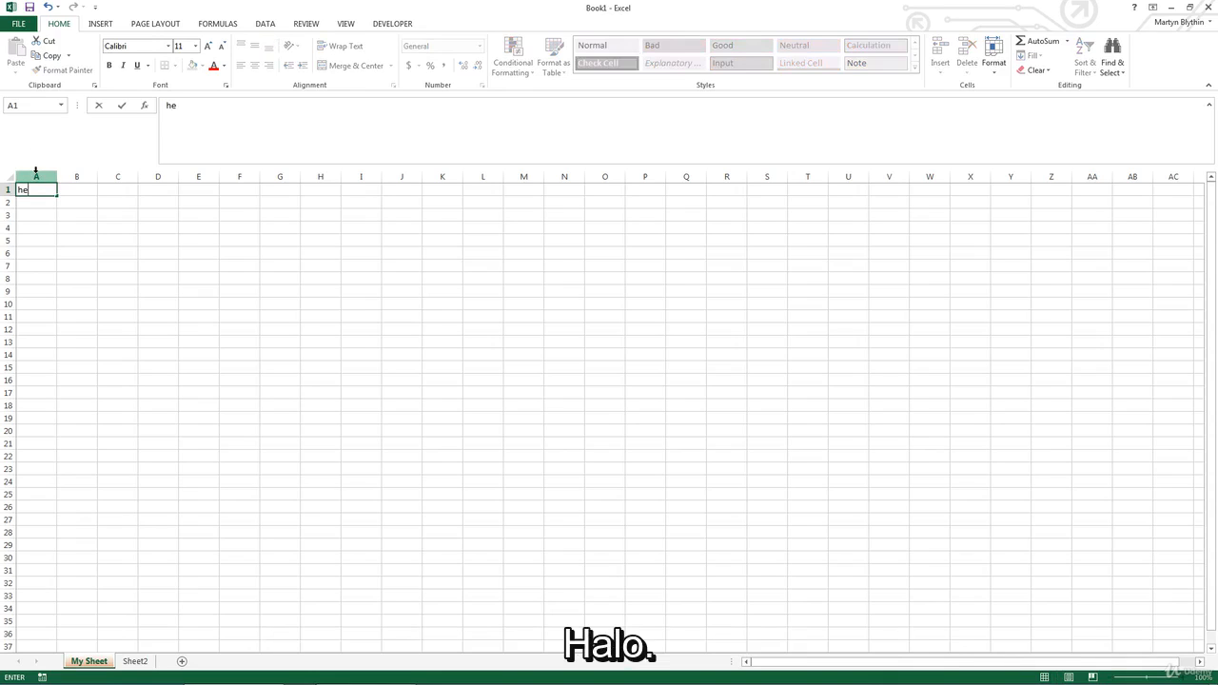
key("Return")
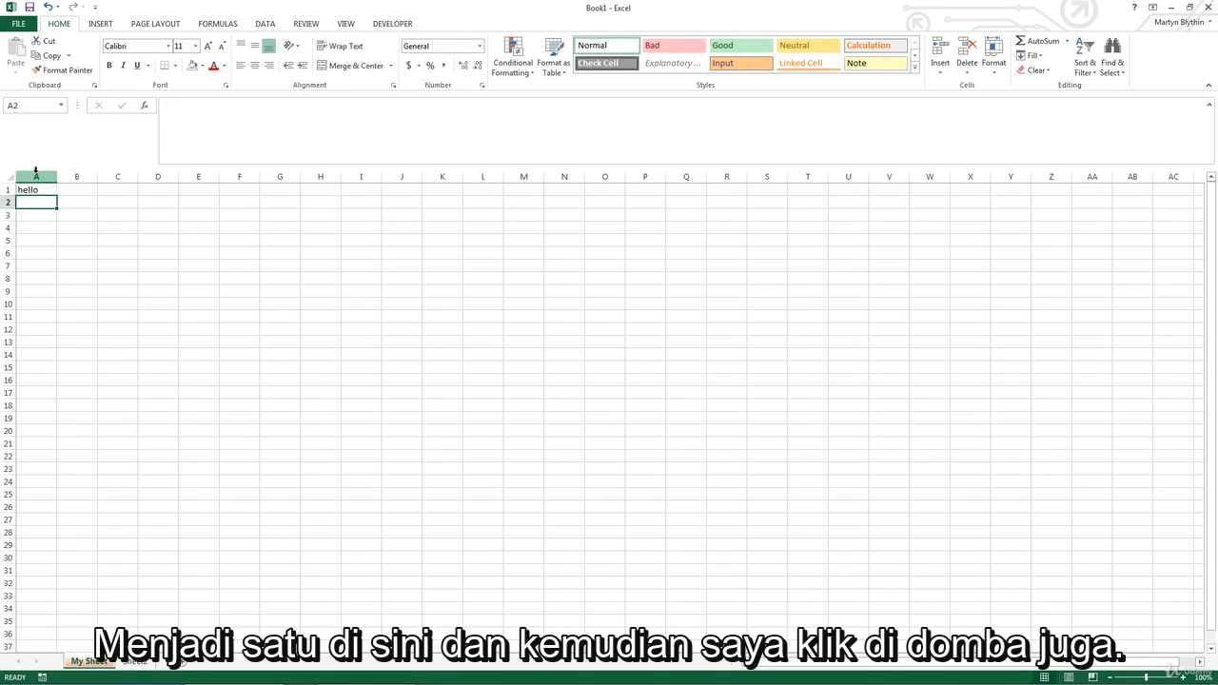
Step: Rename the Sheet2 worksheet as "My Data"
left_click(140, 663)
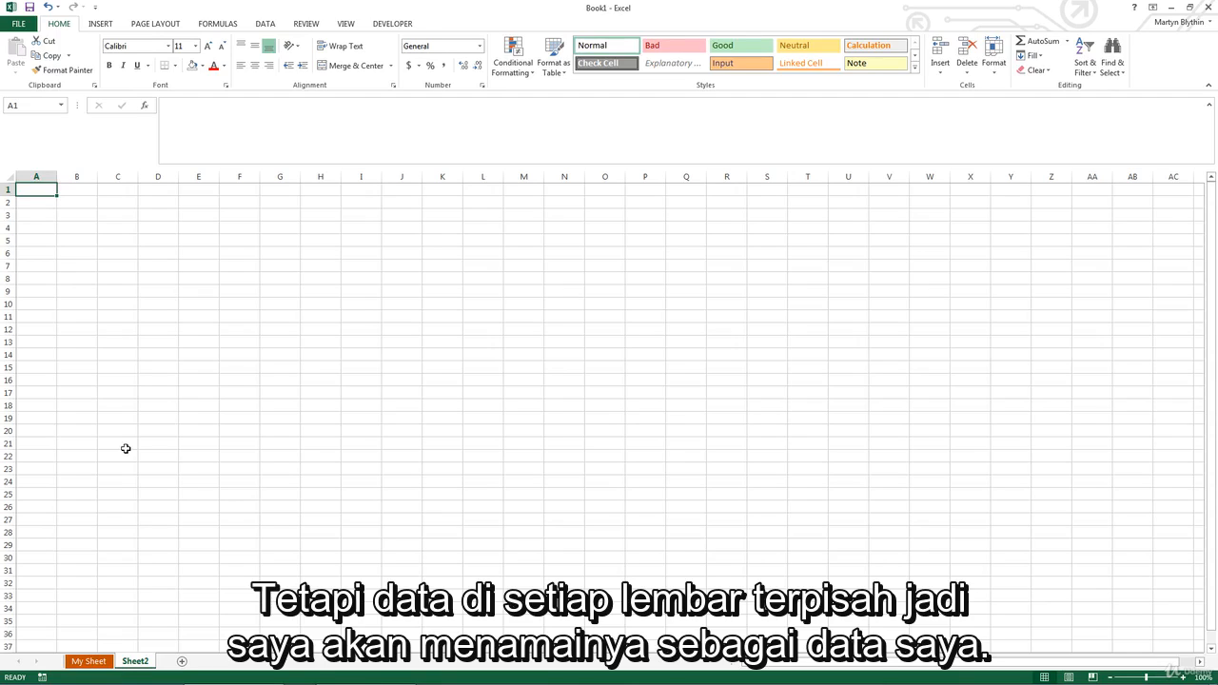
double_click(134, 660)
type("My Data")
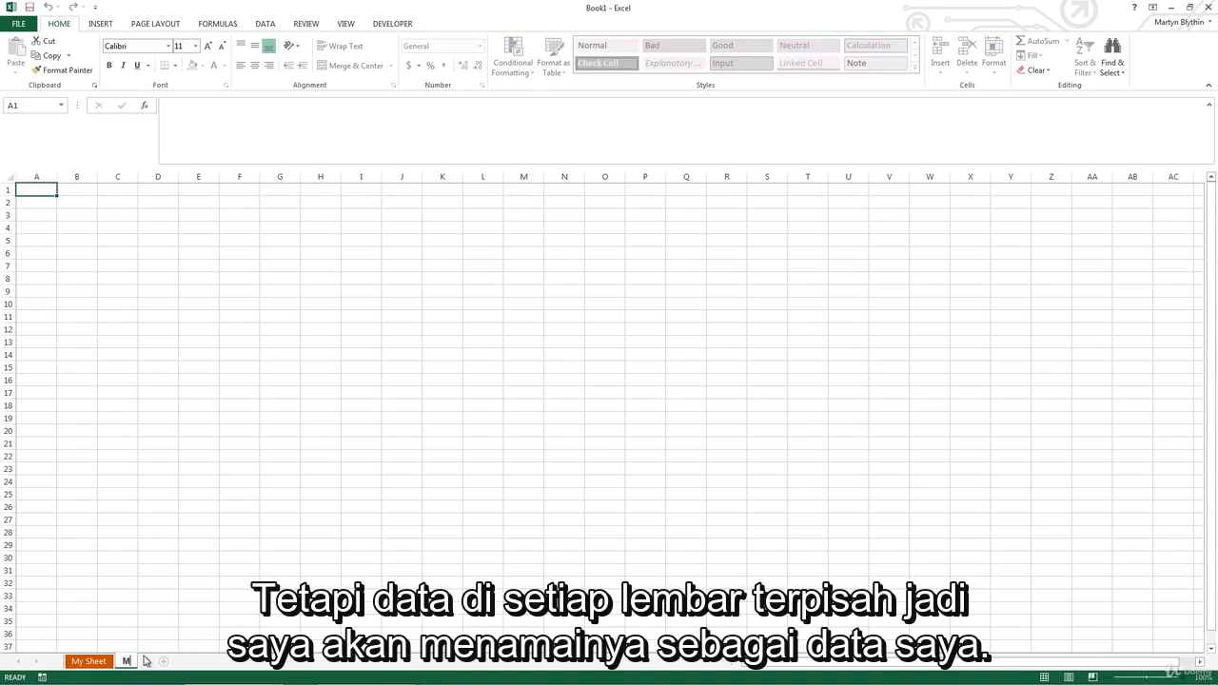
key("Return")
Step: Color the My Data worksheet's tab green using a theme color
right_click(145, 658)
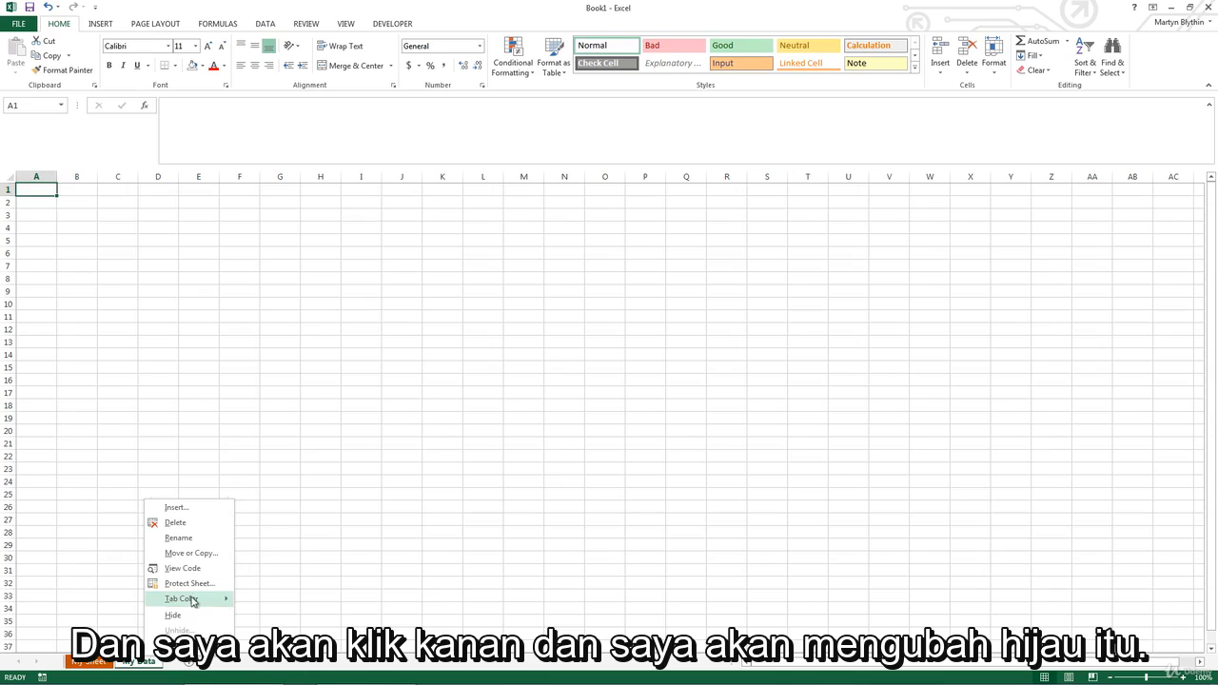
mouse_move(191, 597)
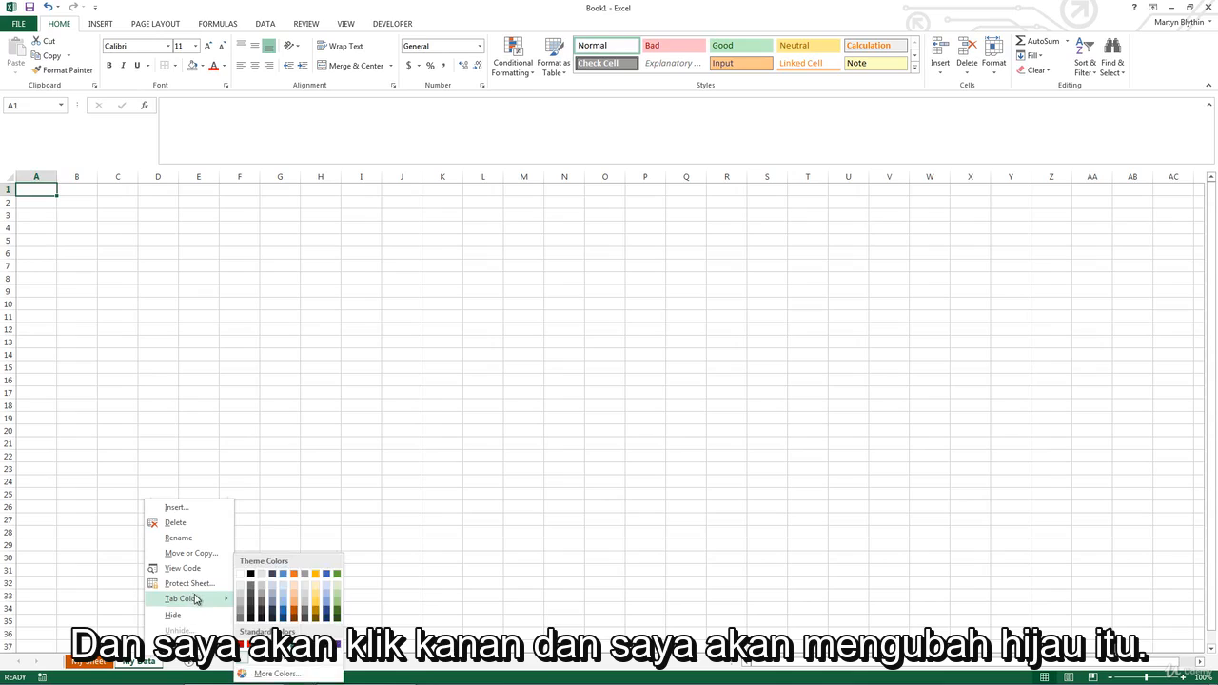
left_click(337, 578)
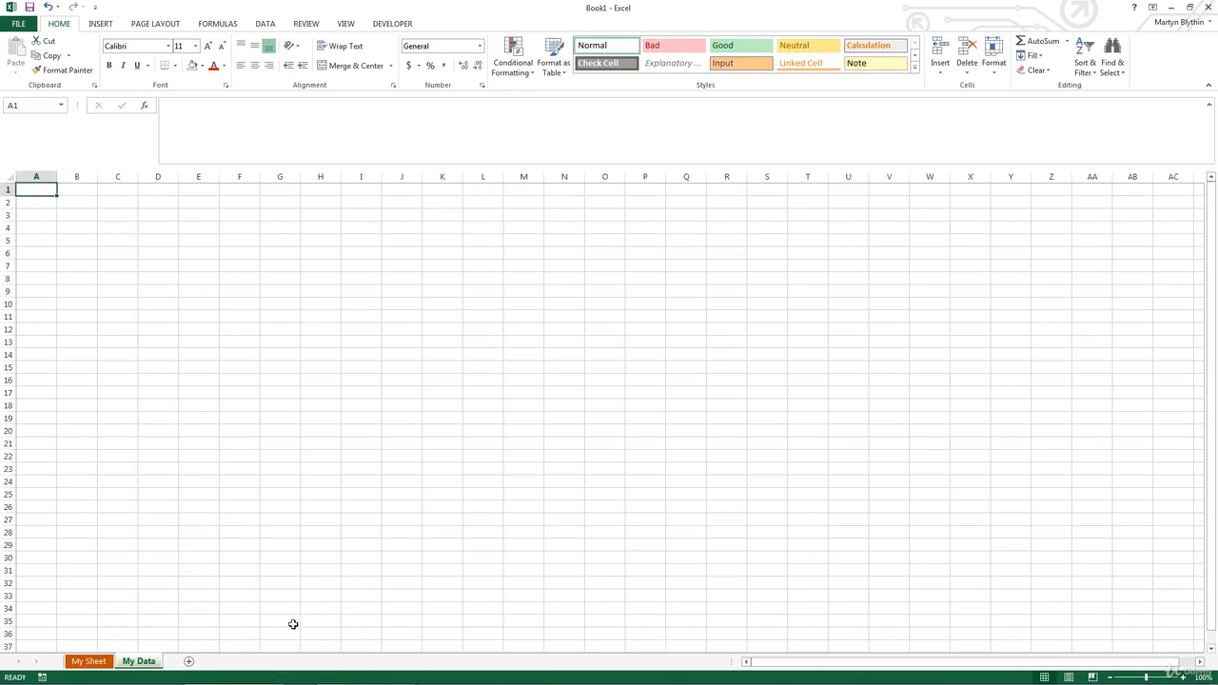
Step: Hide the My Data worksheet and unhide it again
right_click(141, 666)
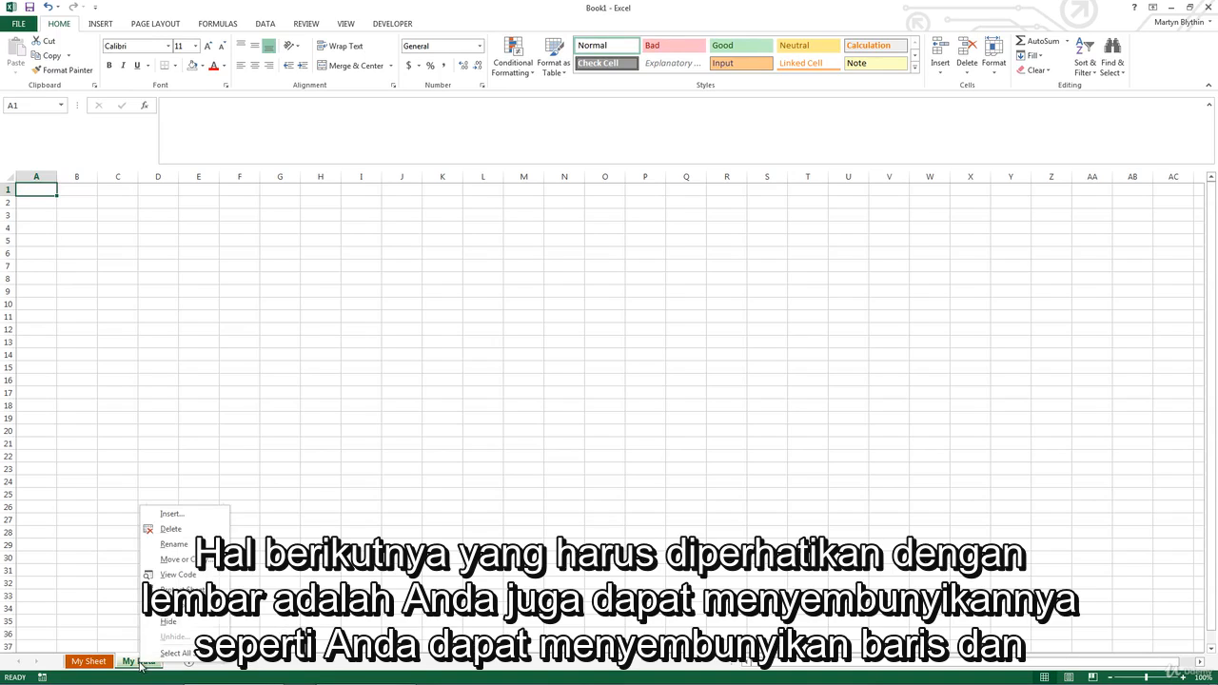
left_click(175, 626)
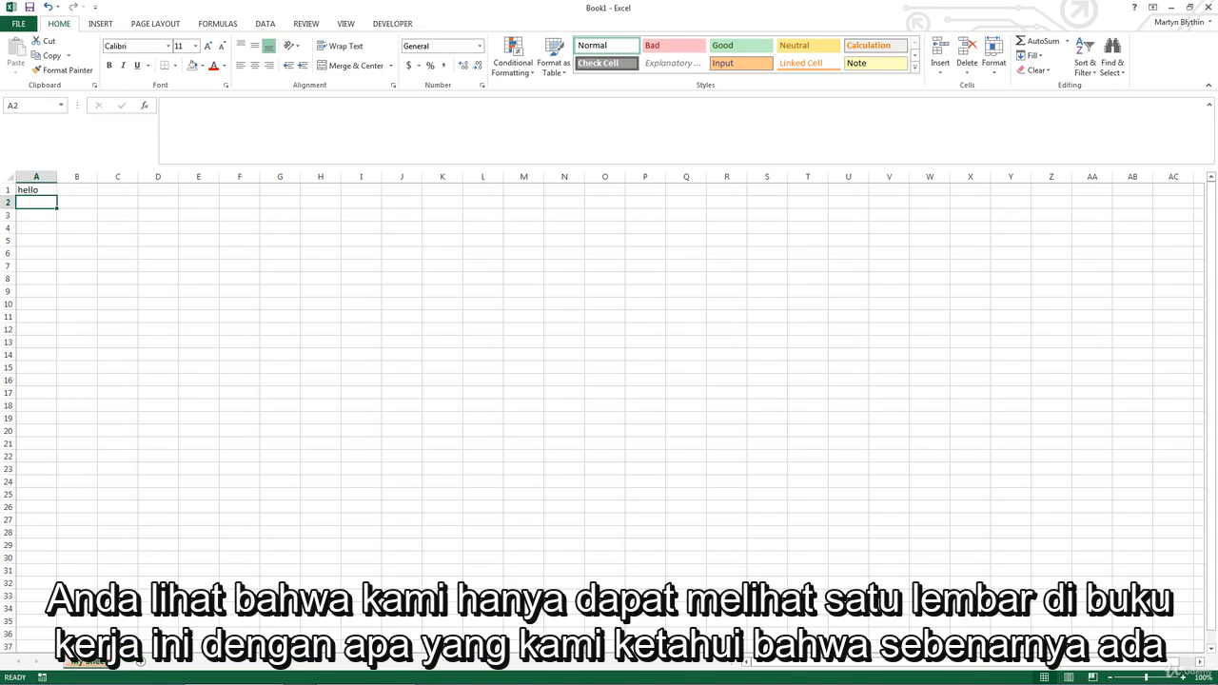
right_click(108, 663)
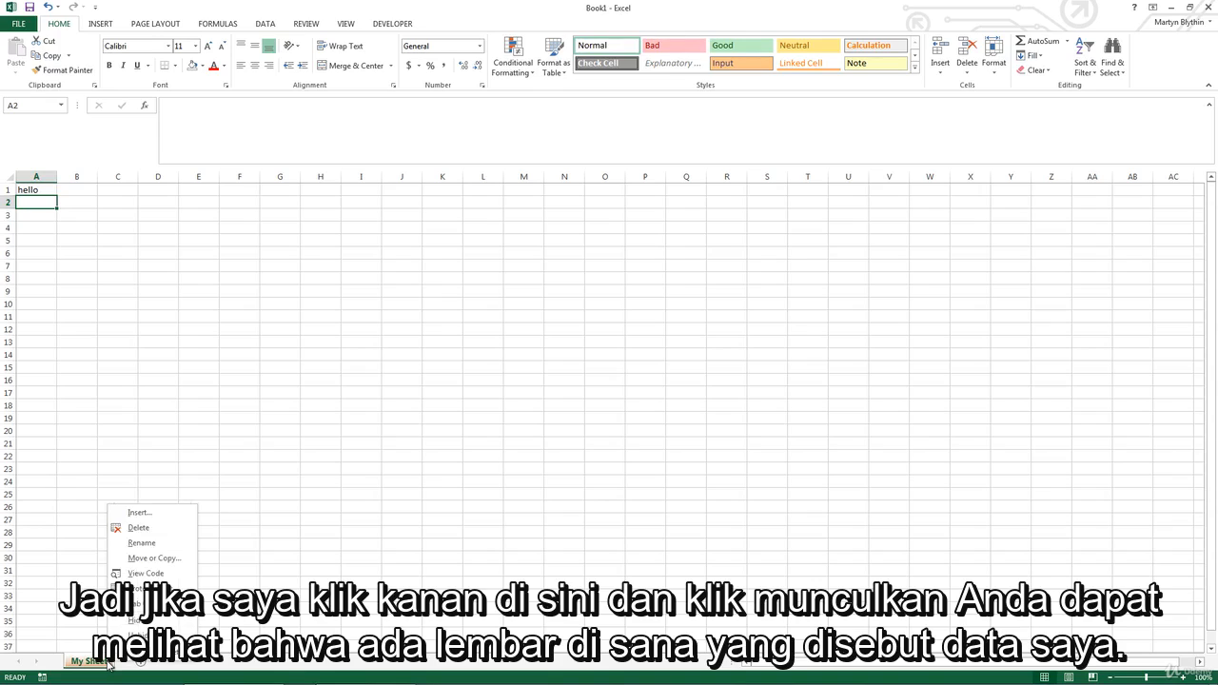
left_click(170, 634)
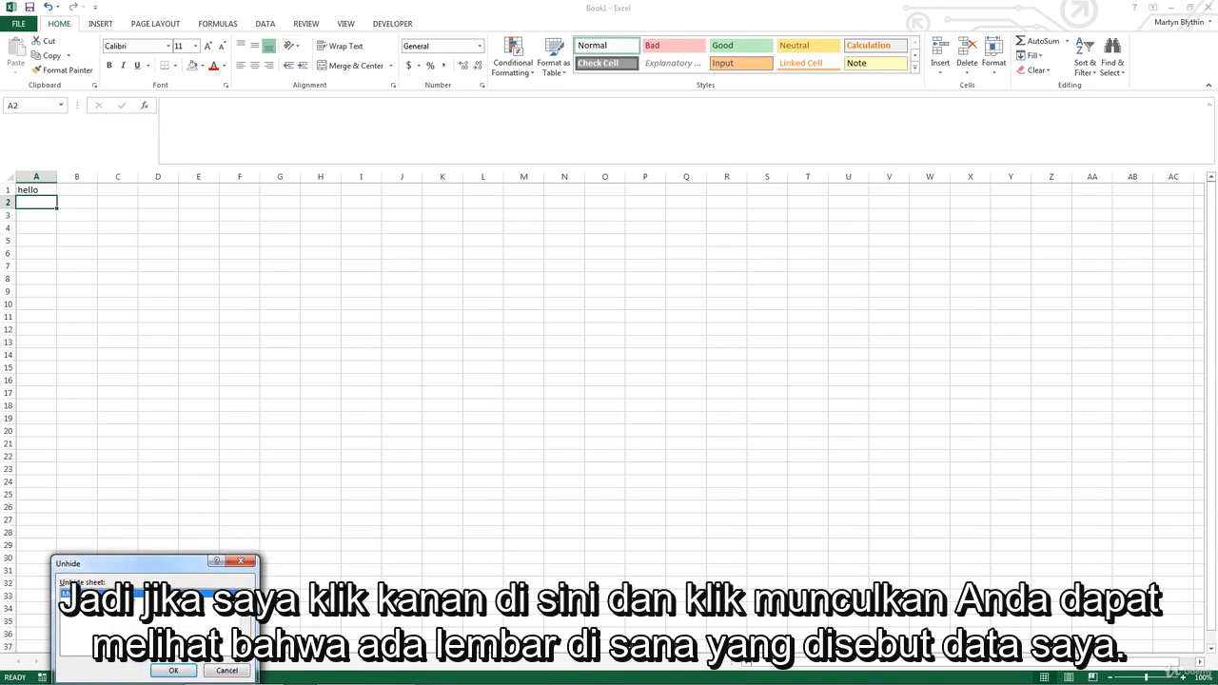
double_click(125, 592)
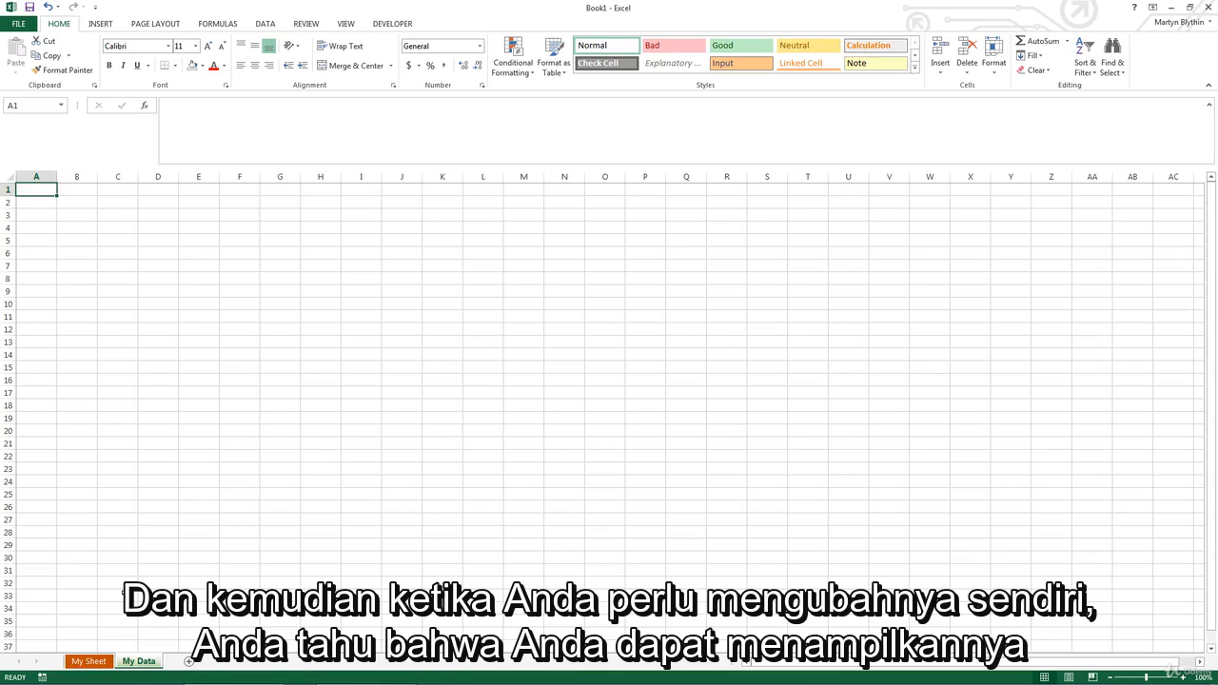
Step: Create a copy of the My Sheet worksheet within Book1, placed before My Sheet
right_click(143, 661)
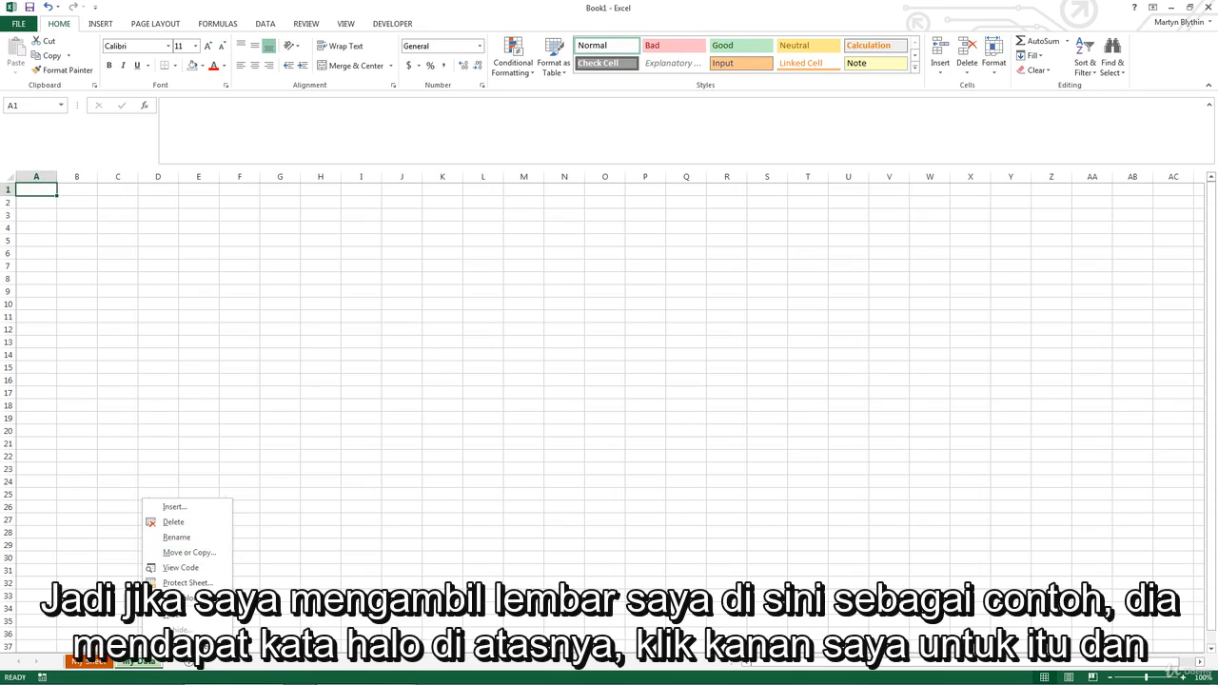
left_click(86, 665)
left_click(85, 666)
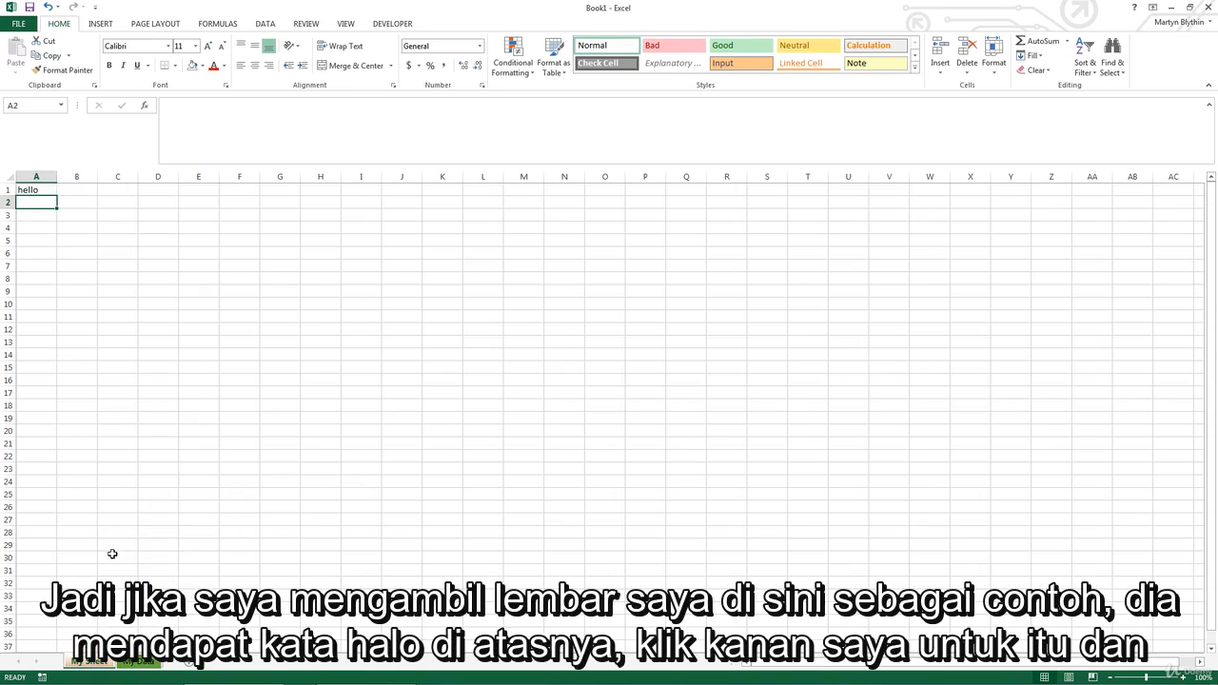
right_click(93, 666)
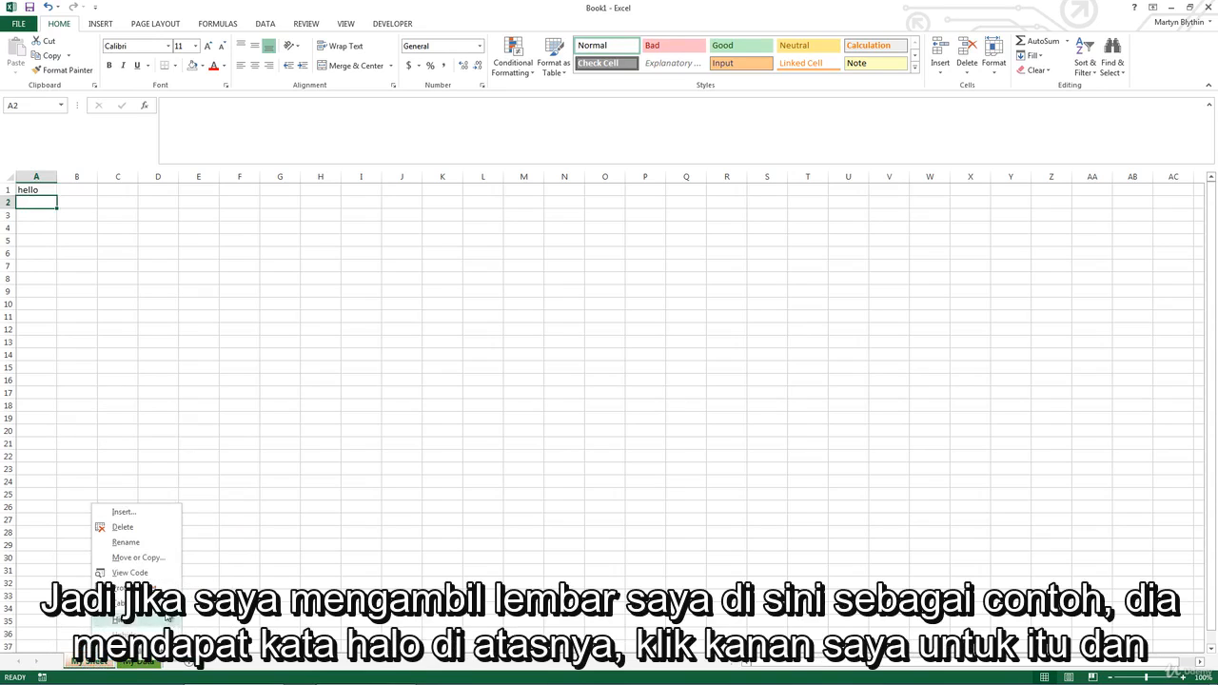
left_click(160, 559)
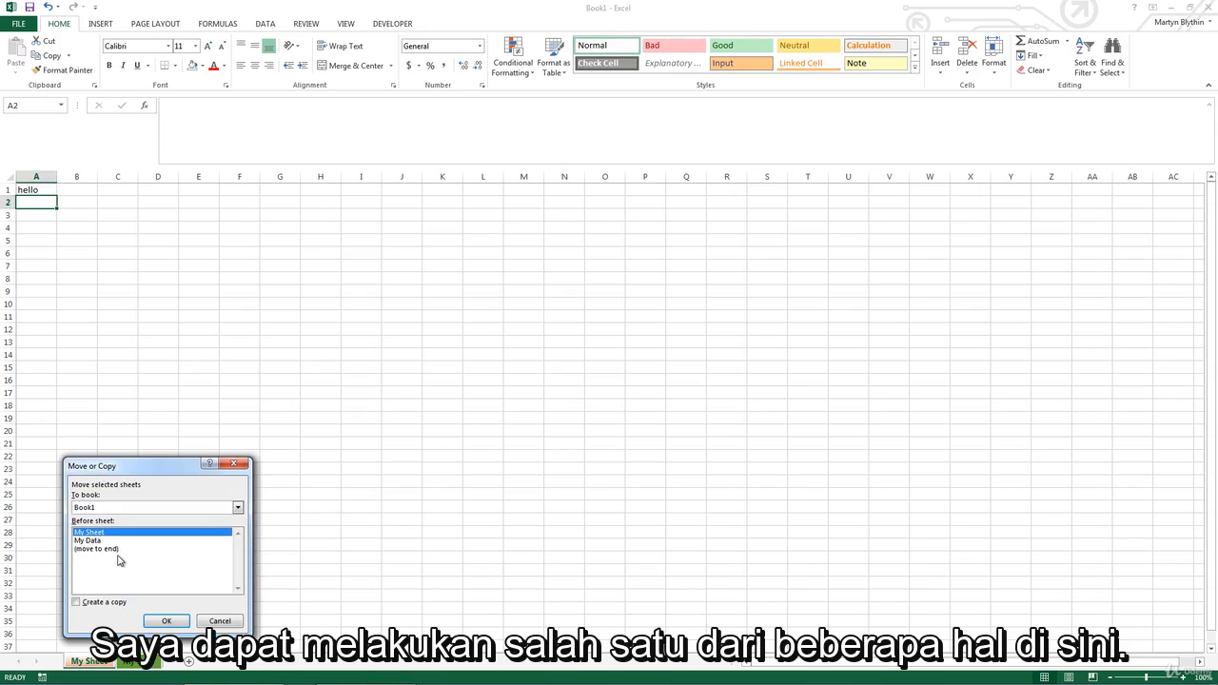
left_click(77, 602)
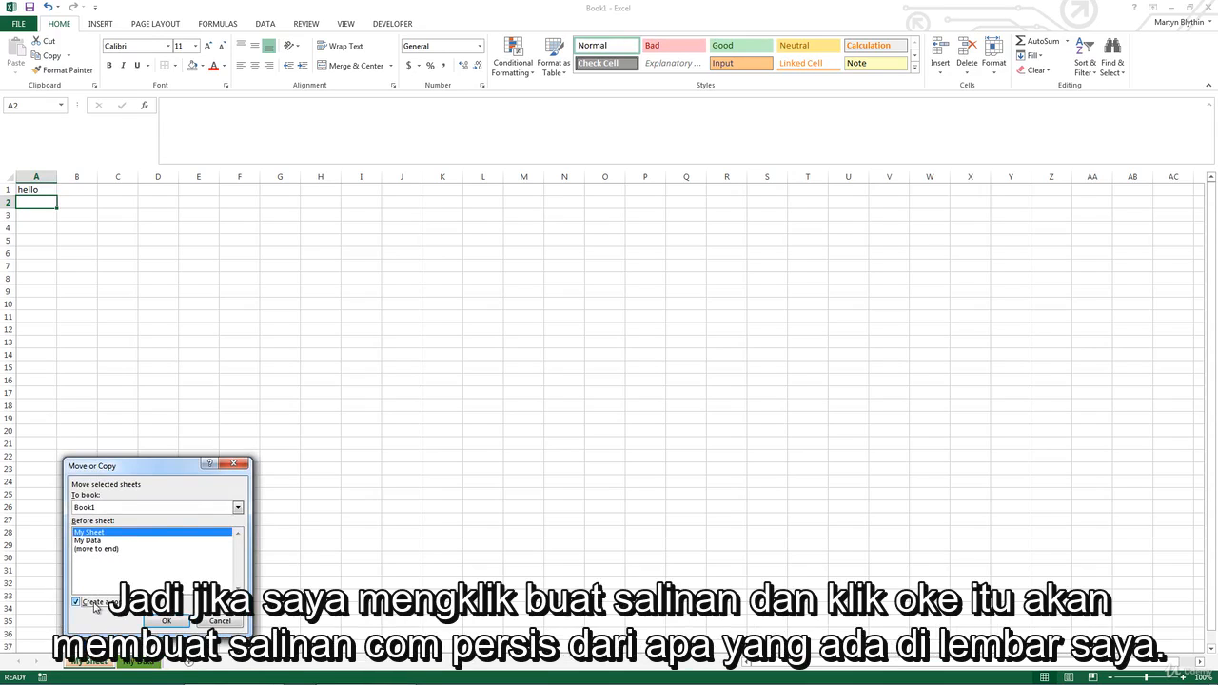
left_click(166, 622)
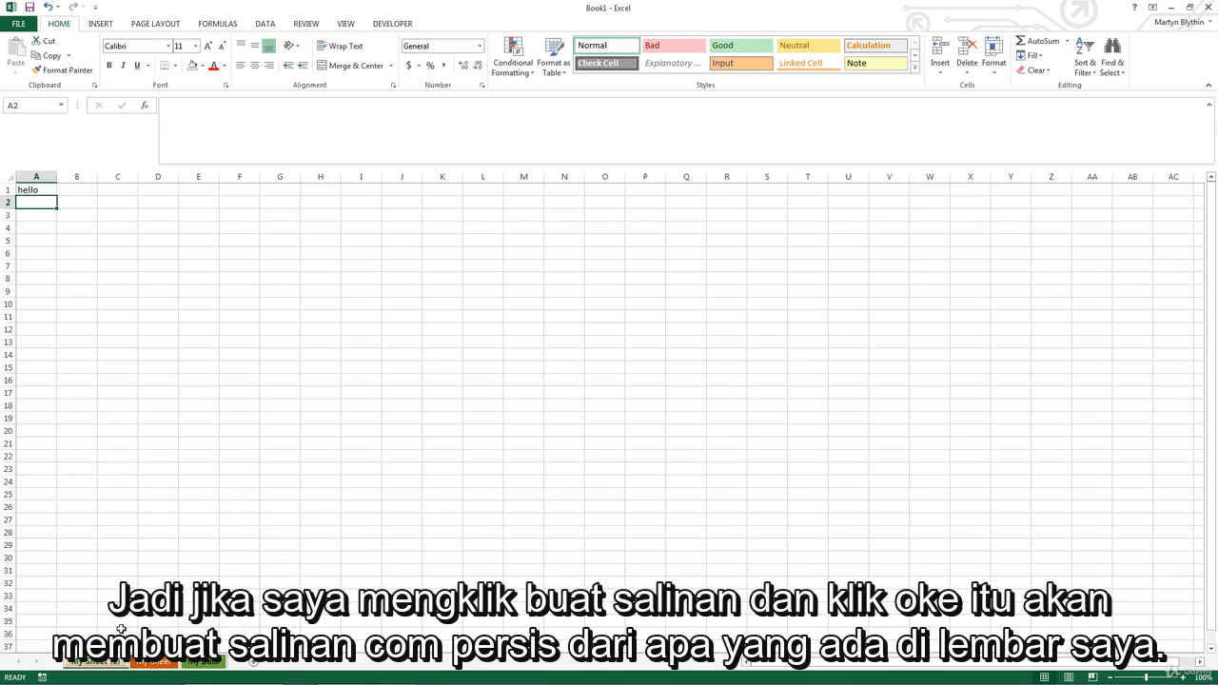
Step: Rename the duplicated worksheet as "My Sheet copy"
double_click(112, 664)
left_click_drag(105, 664, 128, 664)
type("copy")
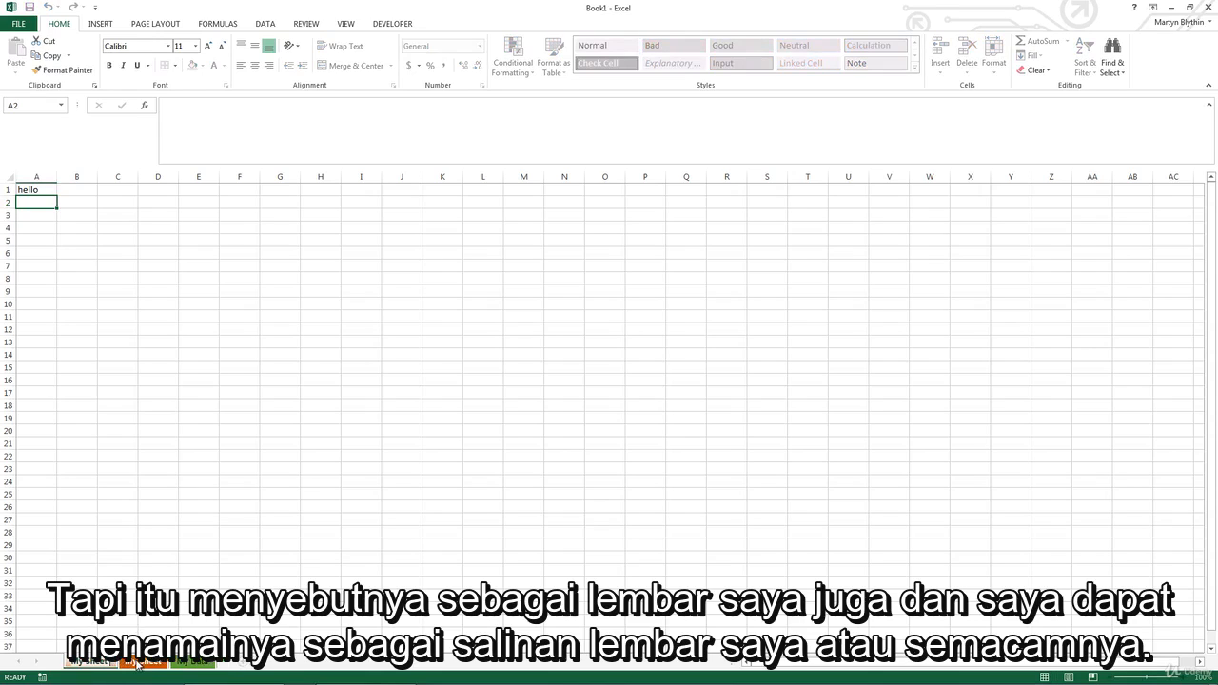
key("Return")
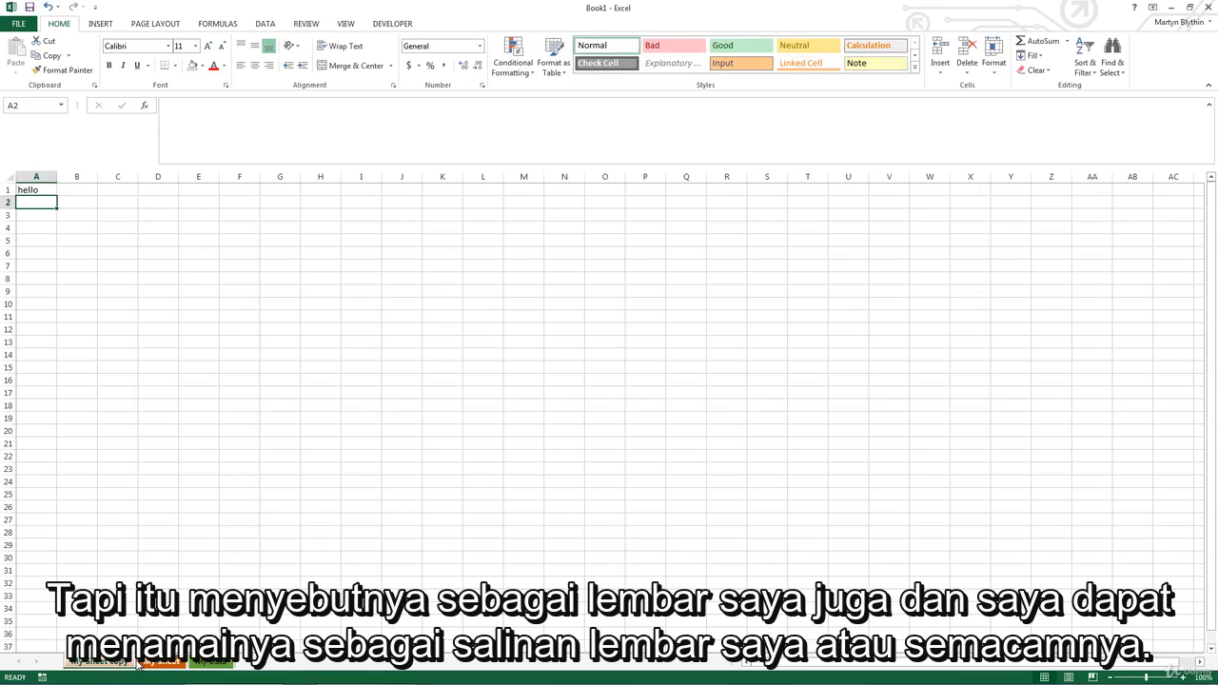
Step: Move the original My Sheet worksheet out of Book1 into a new workbook, without creating a copy
right_click(147, 663)
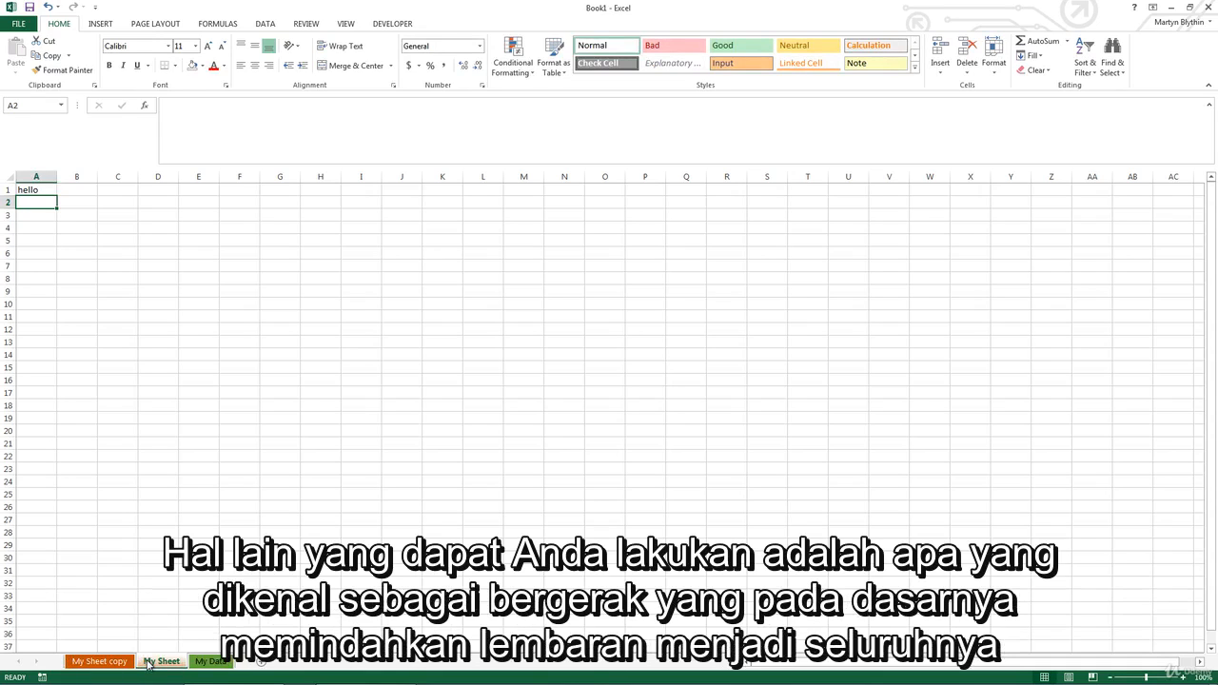
left_click(169, 558)
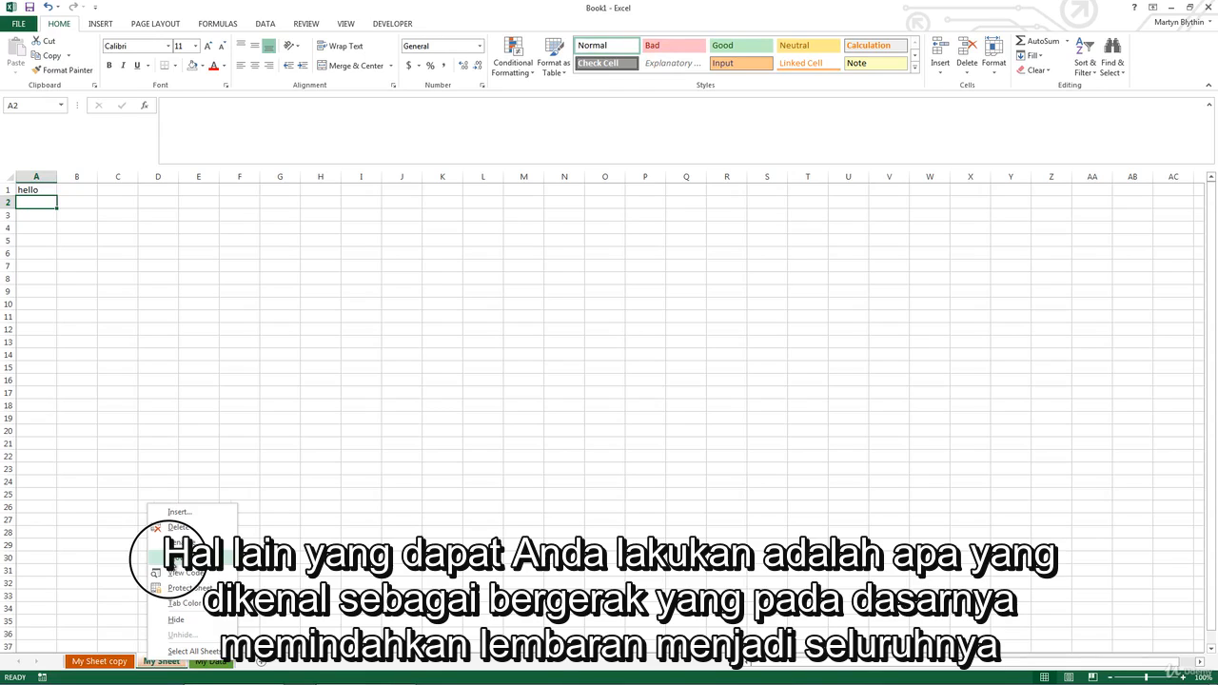
left_click(171, 559)
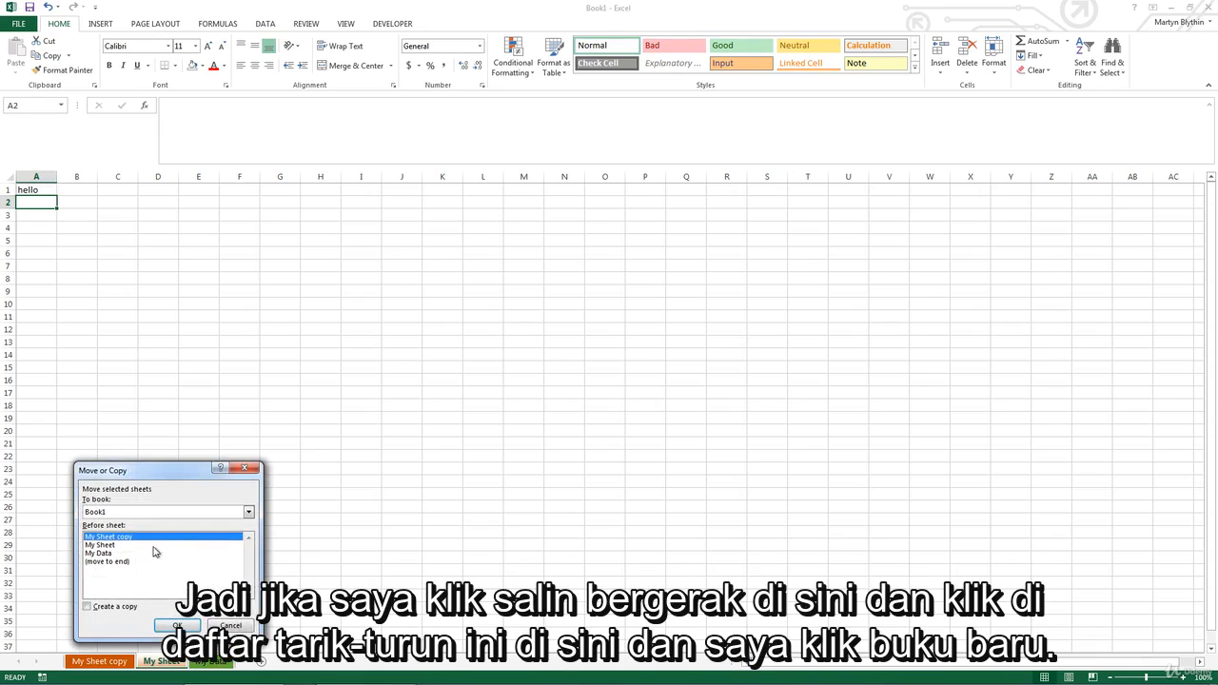
left_click(248, 512)
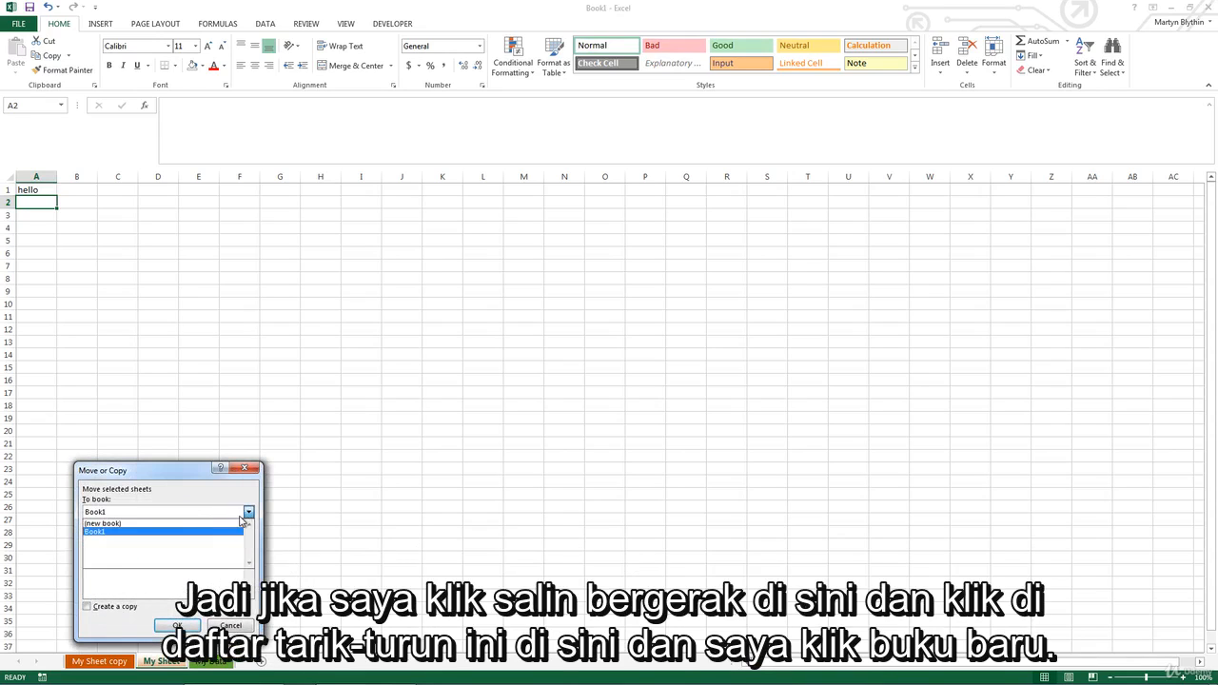
left_click(231, 524)
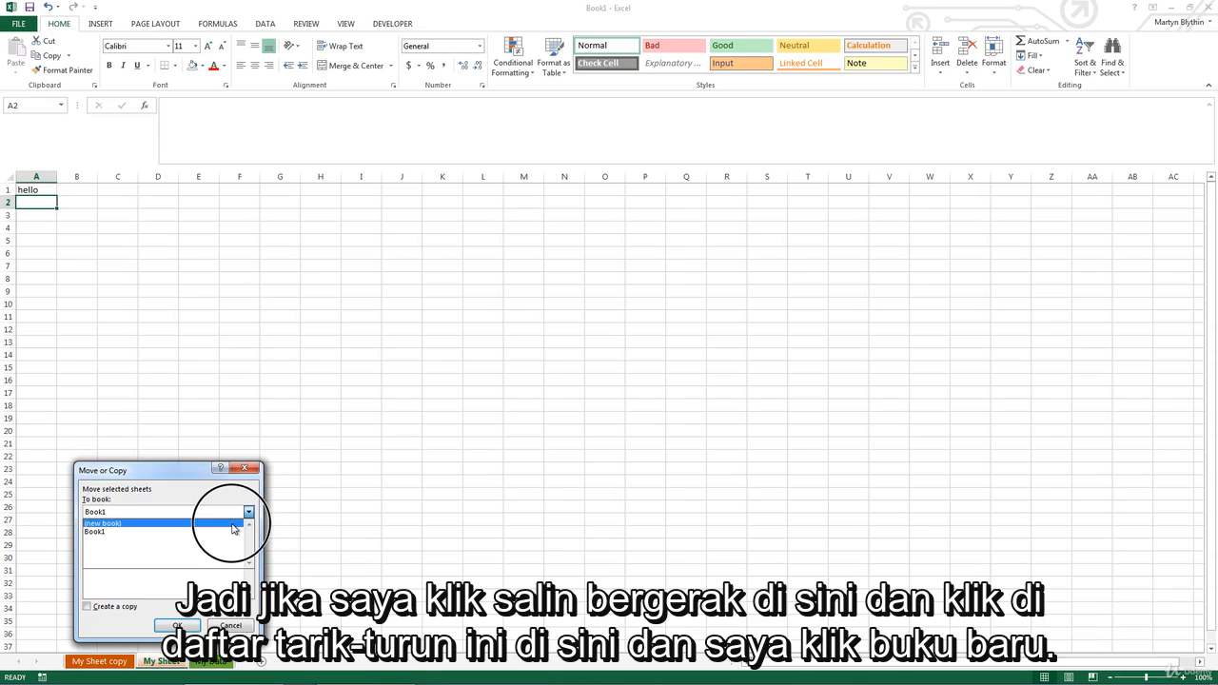
left_click(187, 628)
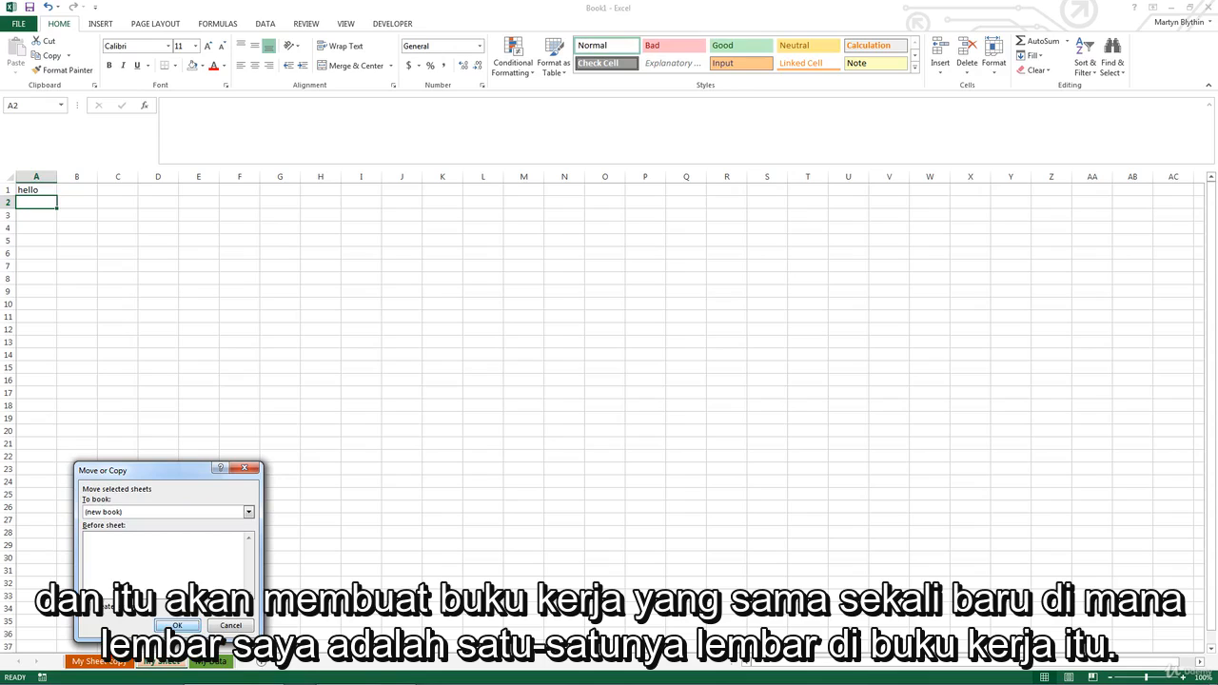
left_click(177, 626)
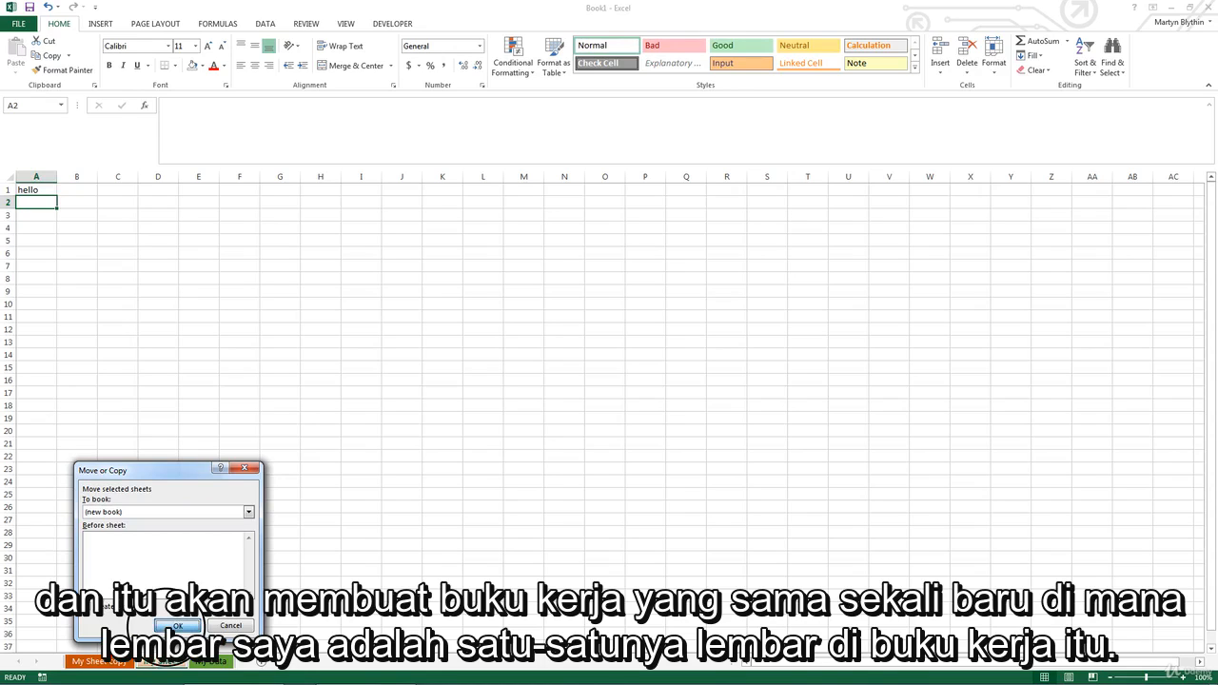